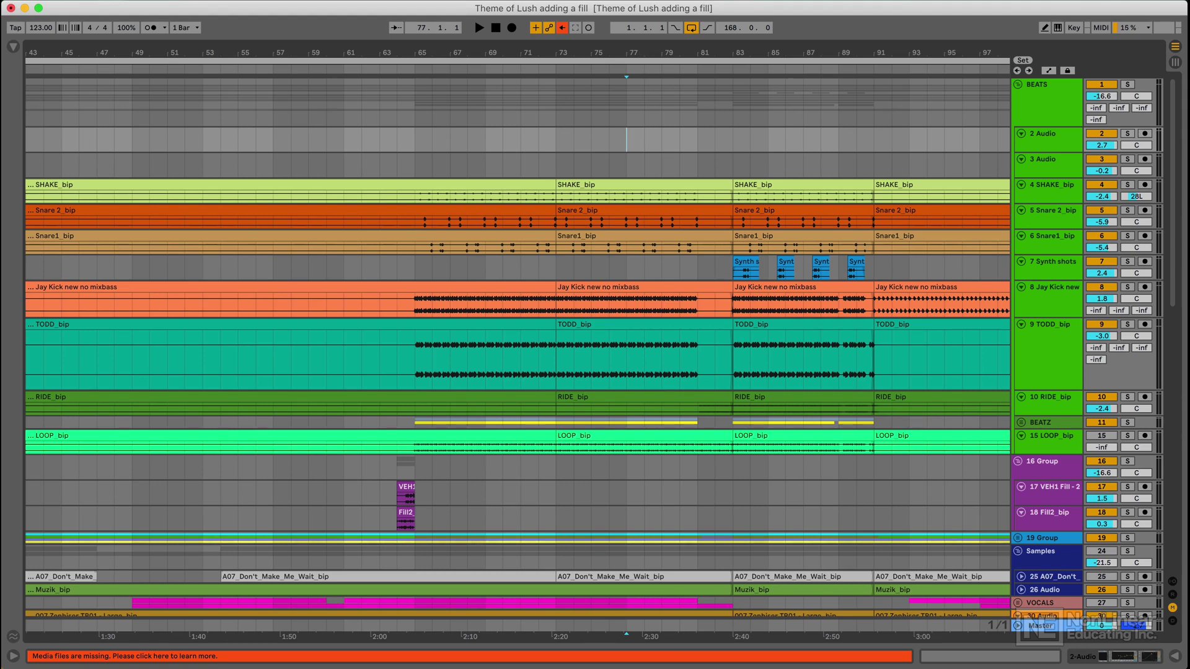
Step: Play the arrangement from bar 77 and zoom in around bar 83
key("space")
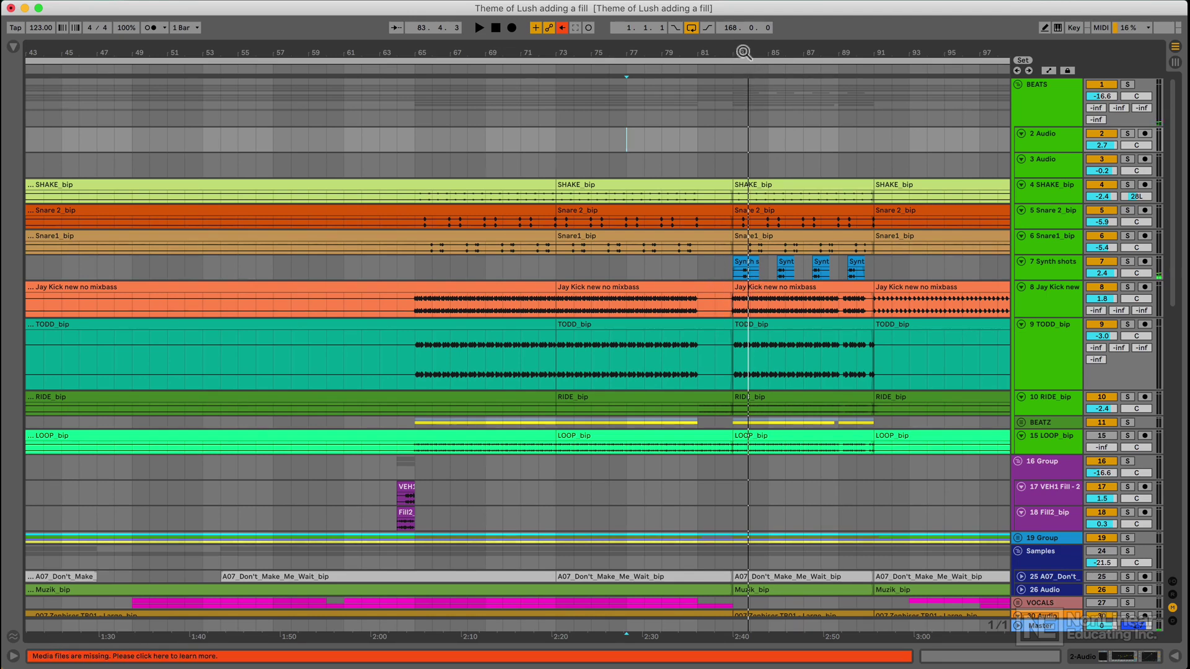
left_click_drag(743, 65, 763, 166)
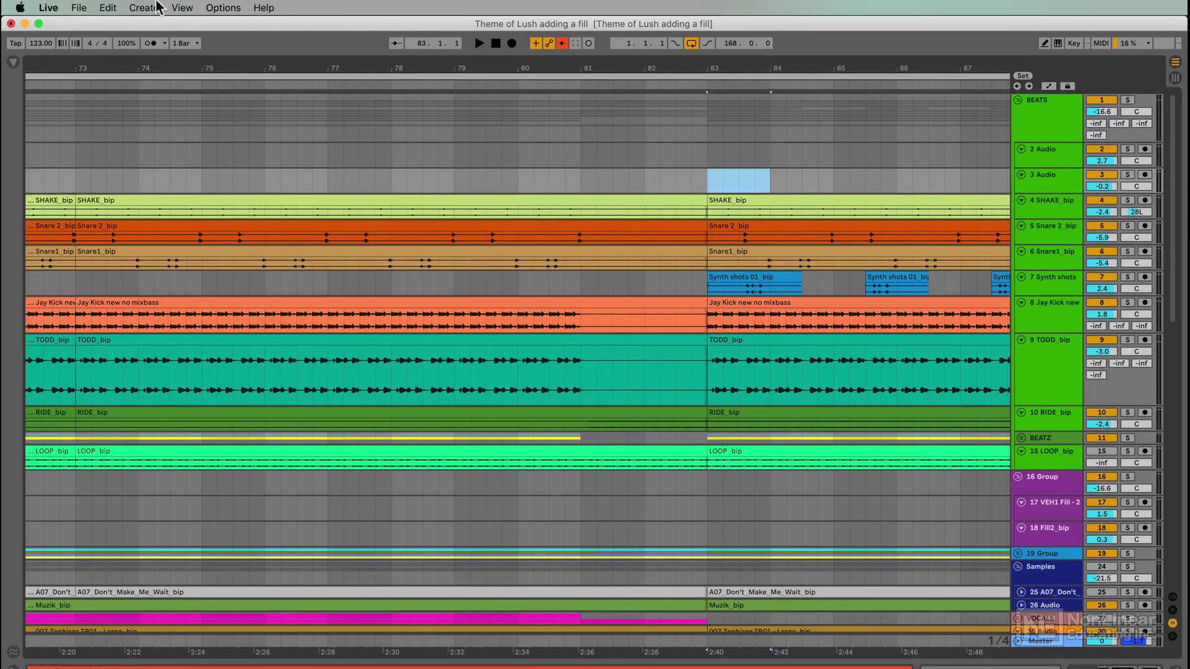
Step: Zoom the arrangement out to show most of the song, leaving the Create menu unused
left_click(145, 8)
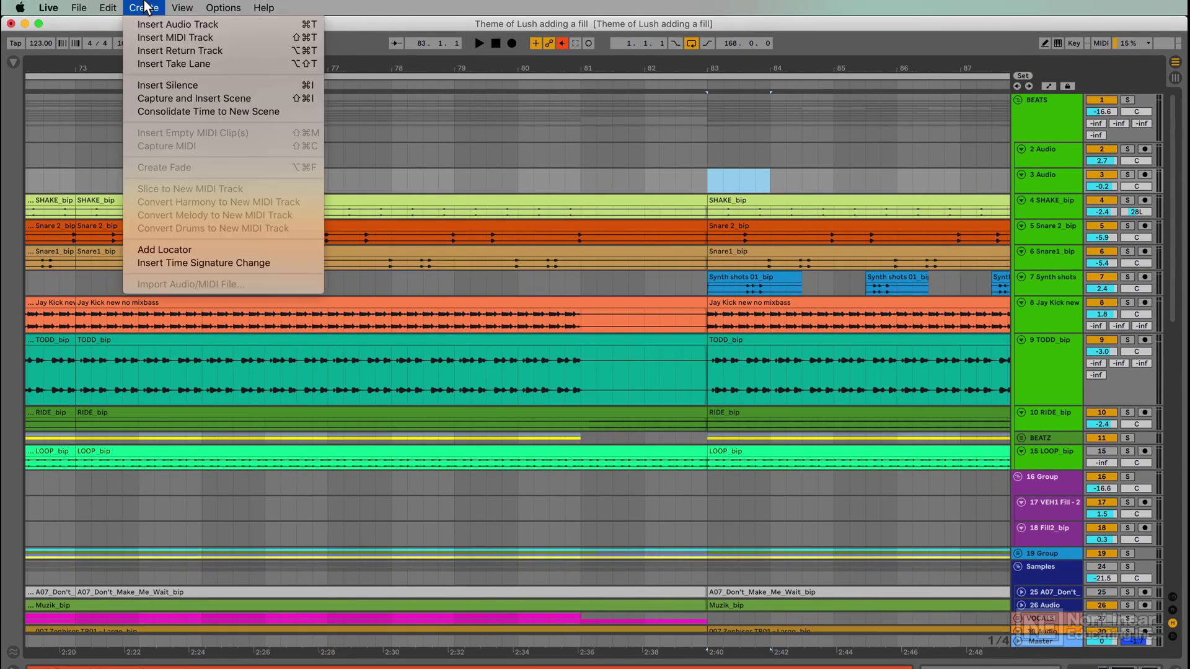
left_click(197, 82)
key("minus")
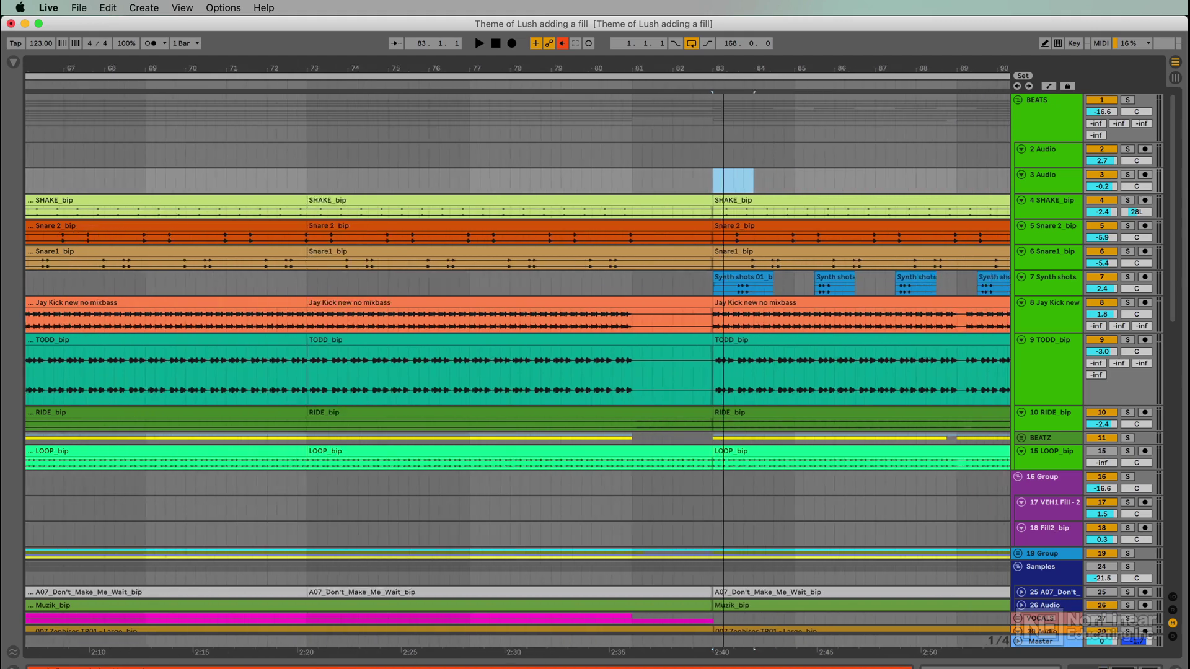
key("minus")
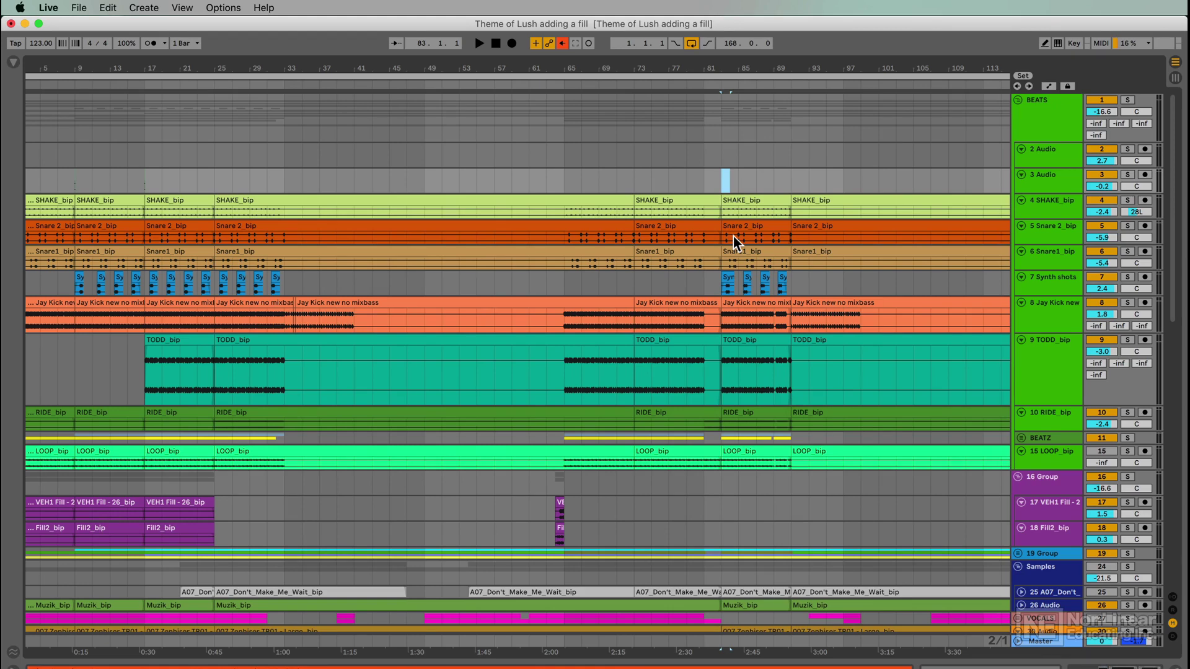
Step: Insert one bar of silence at bar 83 with Create > Insert Silence
left_click(132, 7)
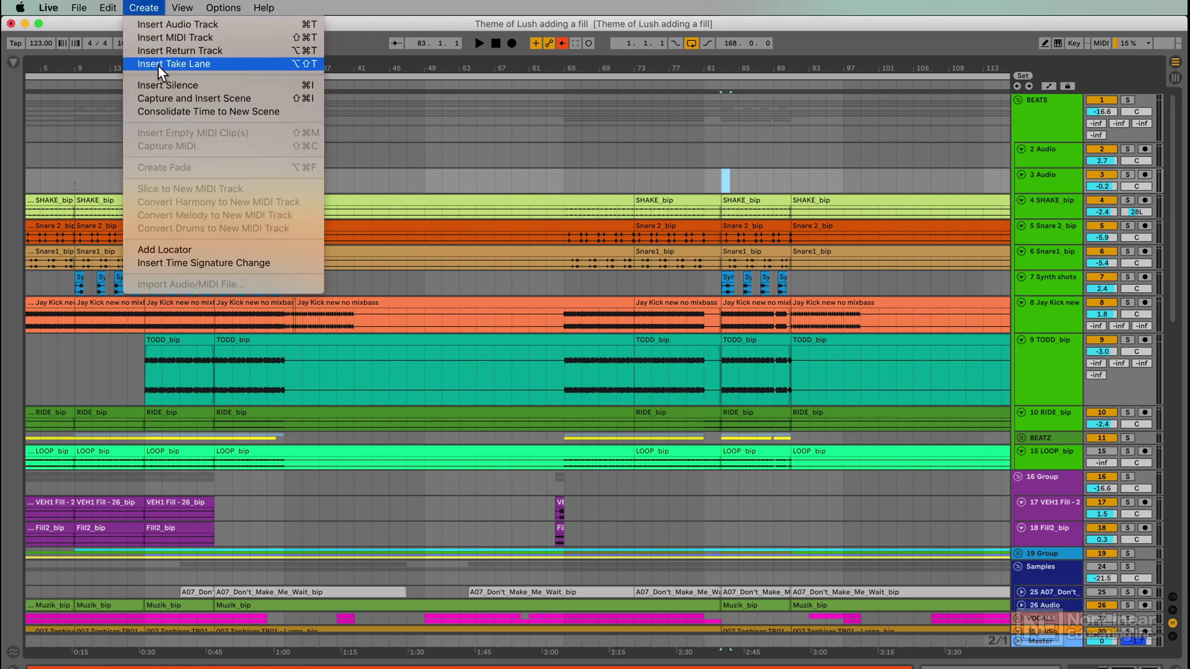
left_click(222, 86)
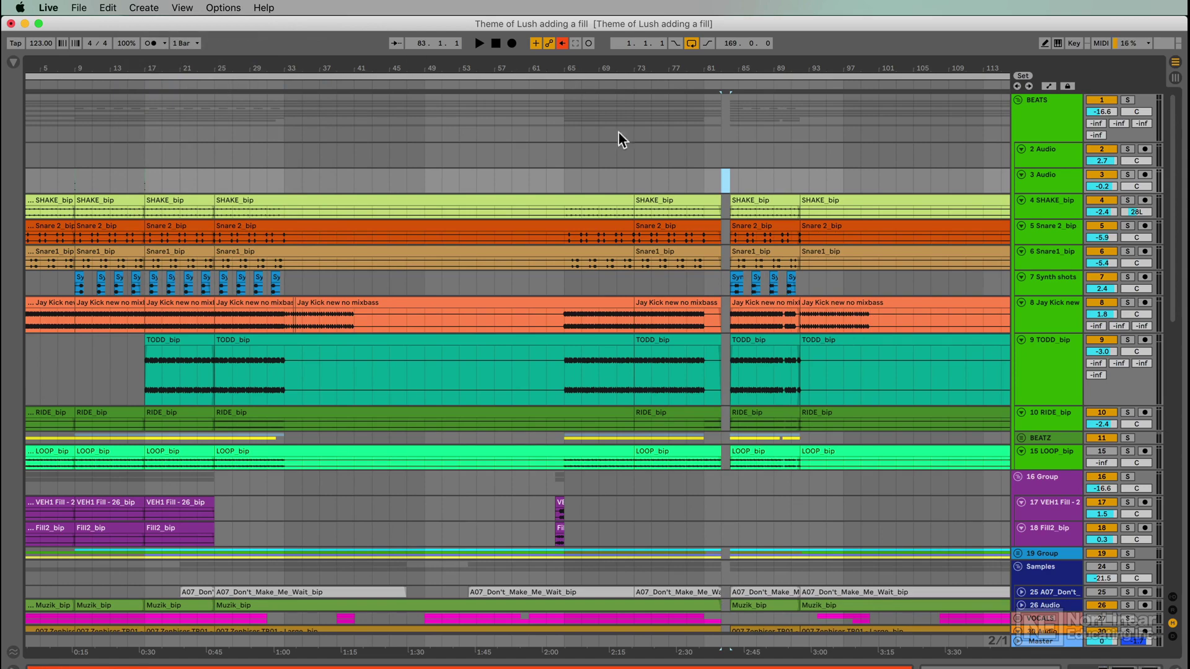
scroll(746, 298, "down", 15)
scroll(746, 298, "up", 15)
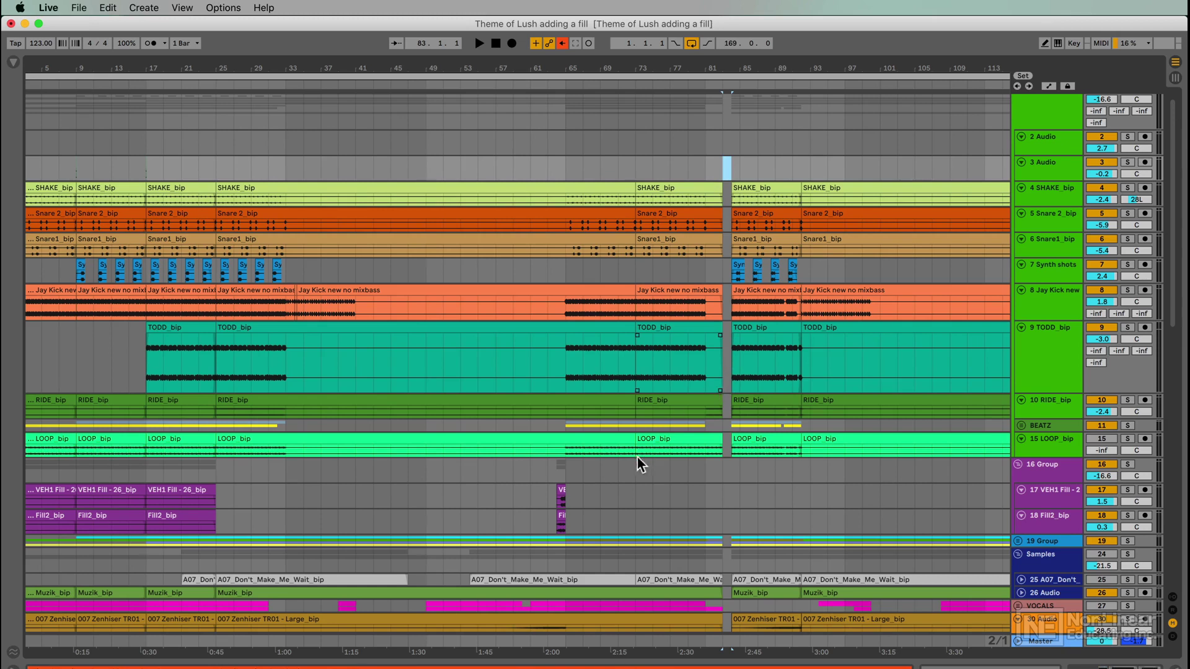
Step: Copy the VEH1 Fill and Fill2 clips from bar 64 into the gap at bar 83
left_click(562, 502)
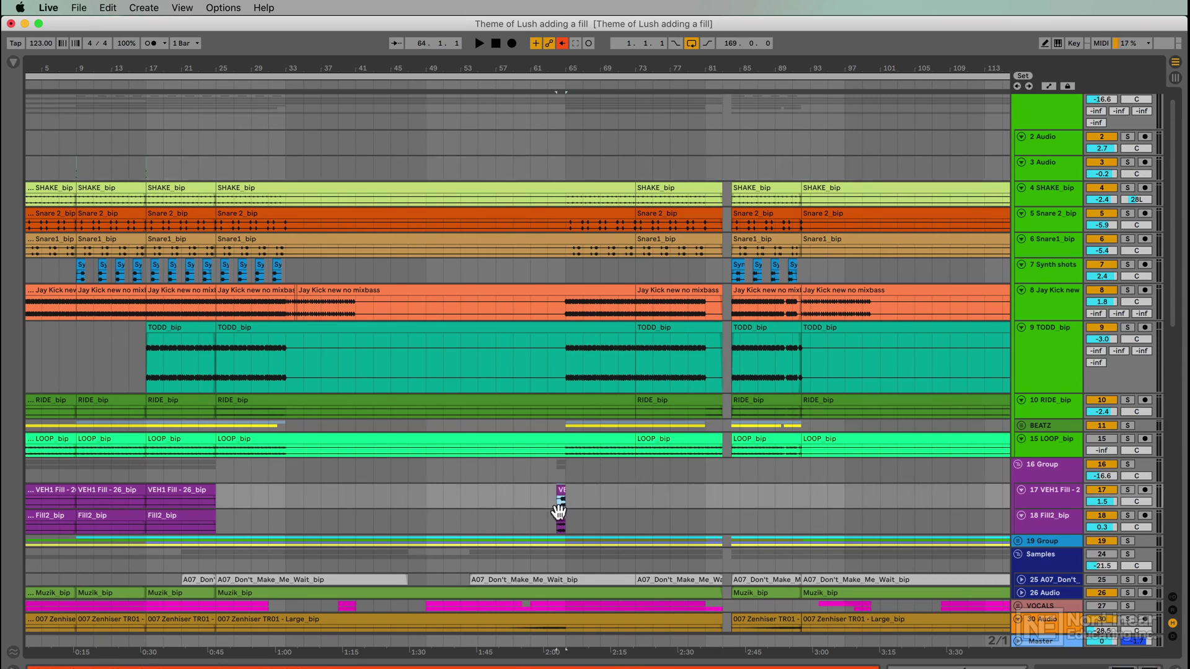
left_click(563, 525)
left_click_drag(560, 490, 728, 491)
Step: Play from bar 74 through the new fill at bar 83, then stop playback
left_click(644, 471)
key("space")
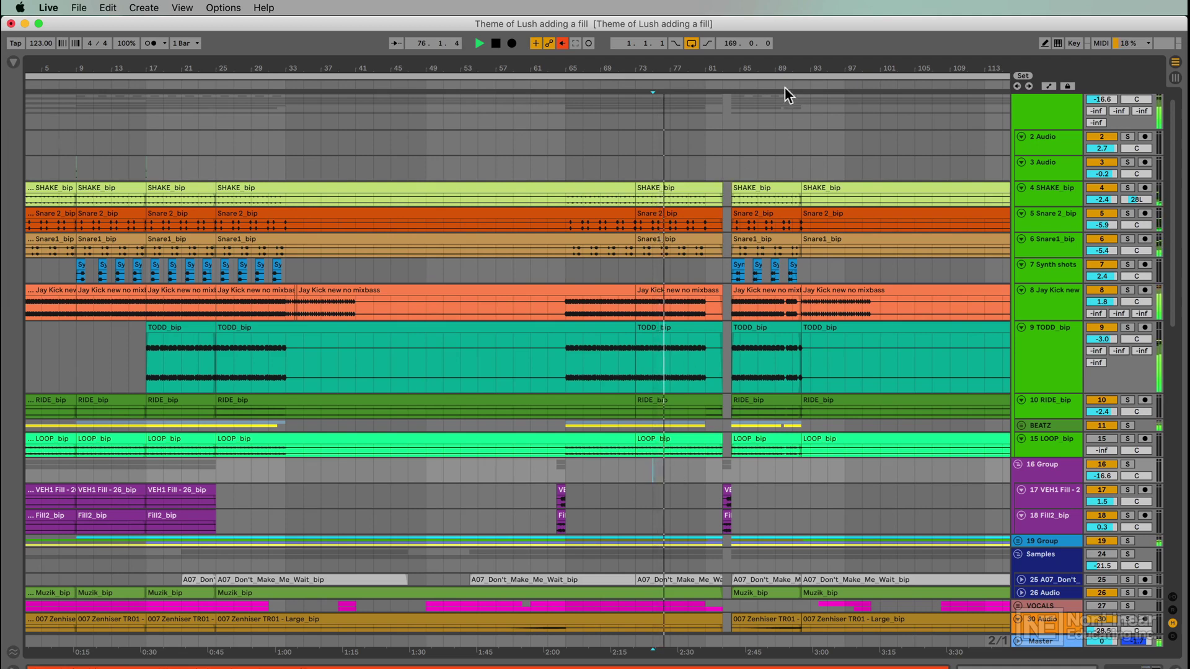
left_click_drag(785, 70, 786, 100)
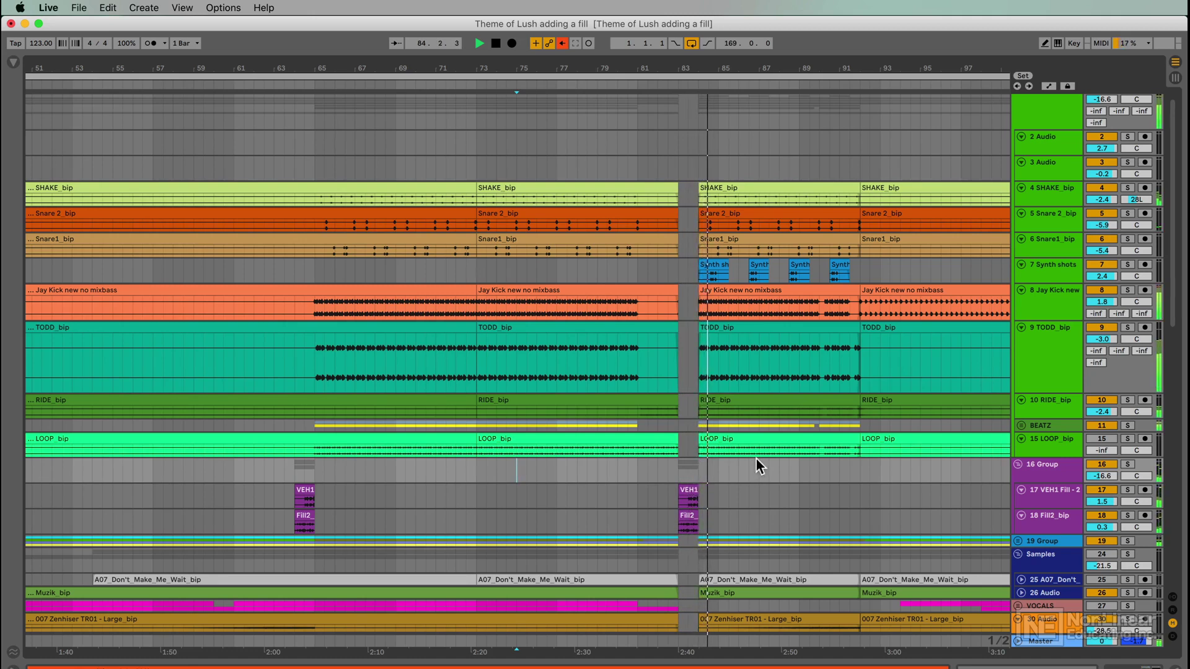
key("space")
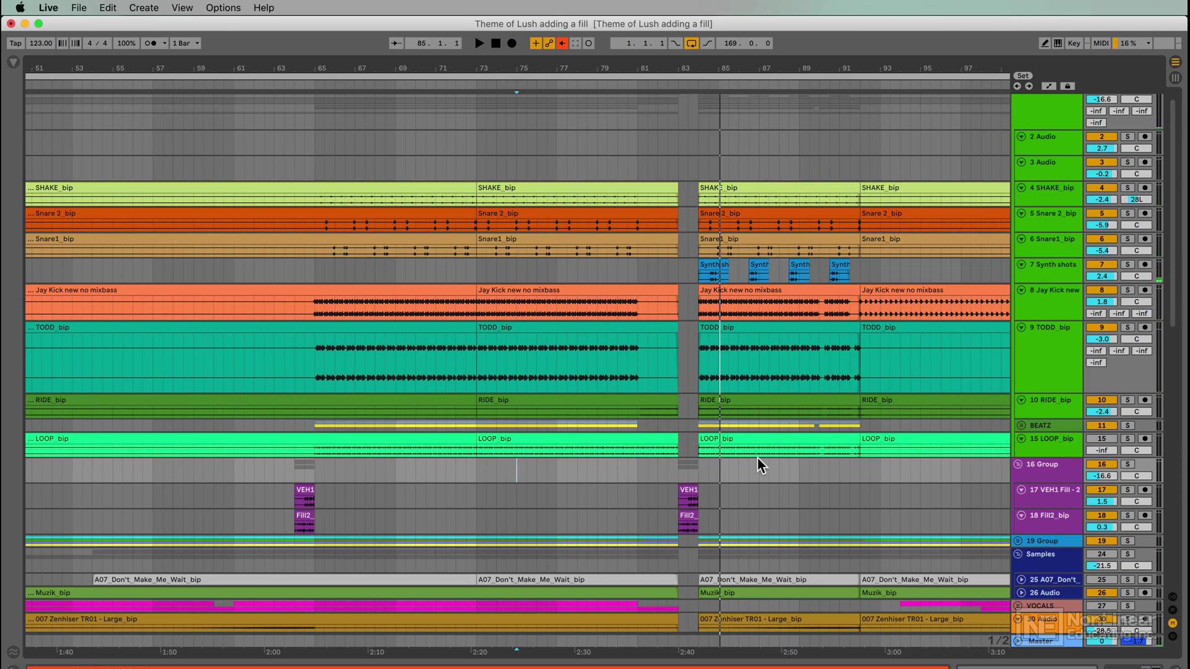
Step: Zoom to bars 74–96, set the insert point at bar 84 and try selections up to bar 92
left_click_drag(706, 68, 700, 207)
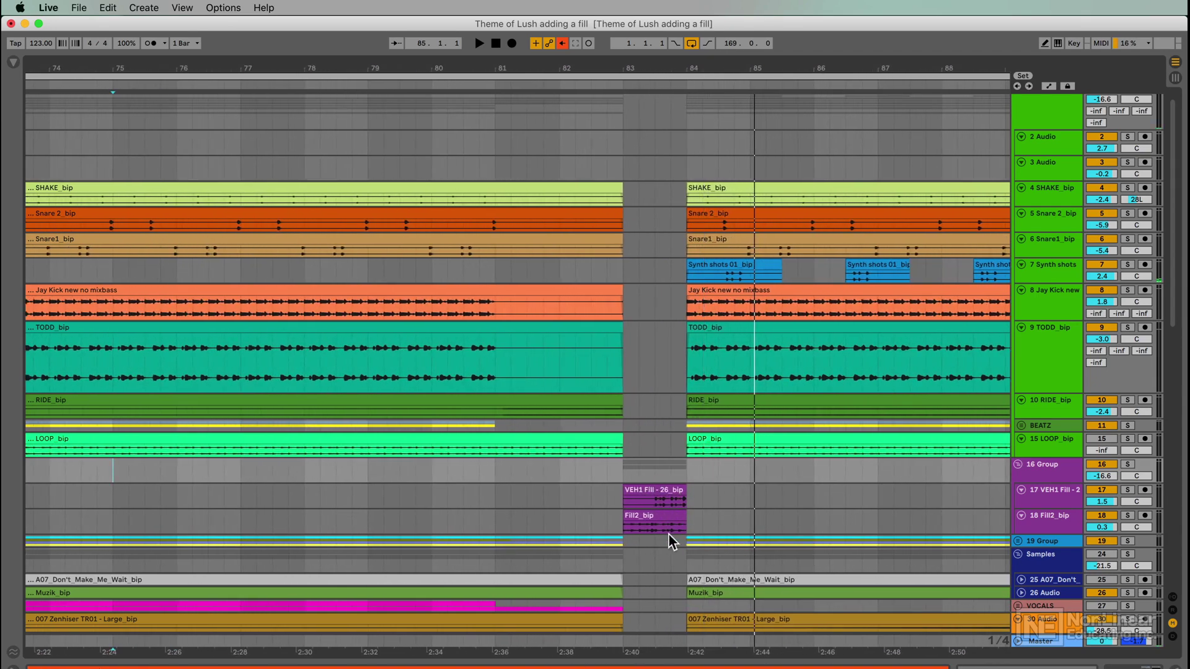
left_click_drag(767, 172, 466, 174)
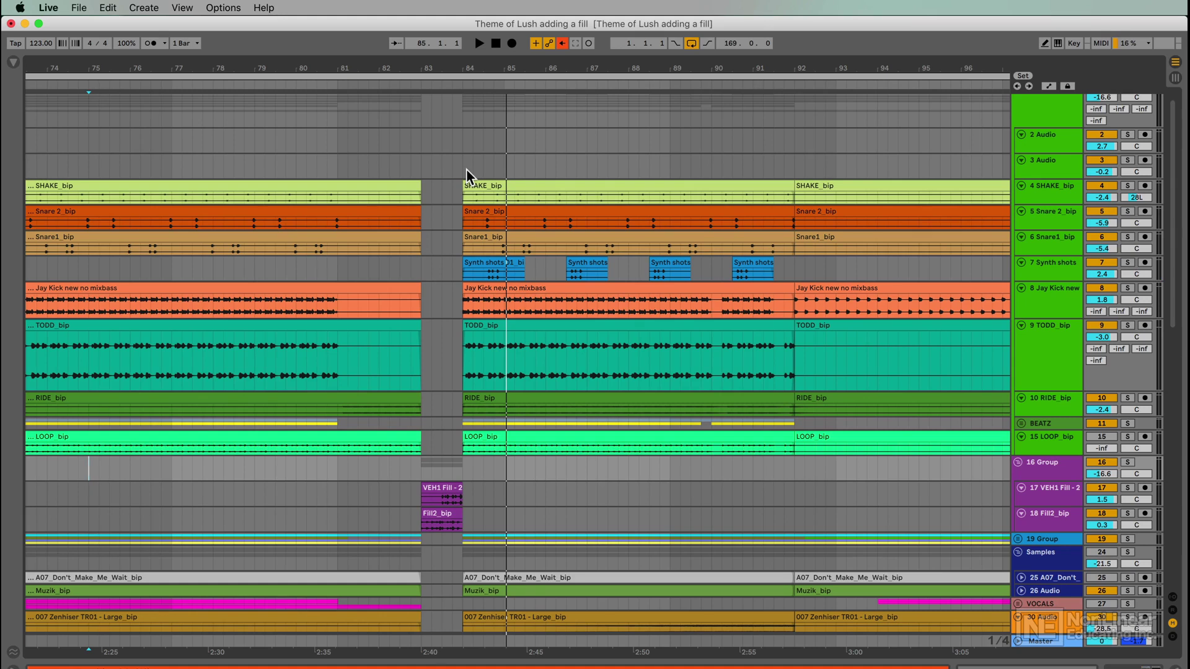
left_click(468, 174)
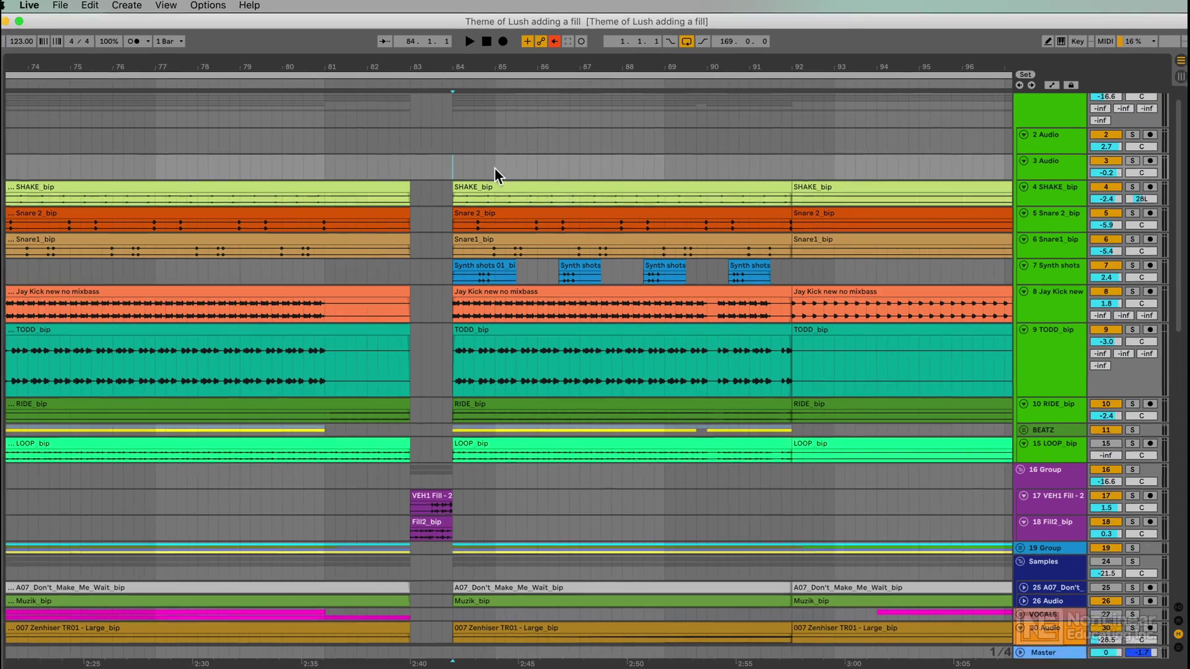
left_click_drag(508, 168, 676, 164)
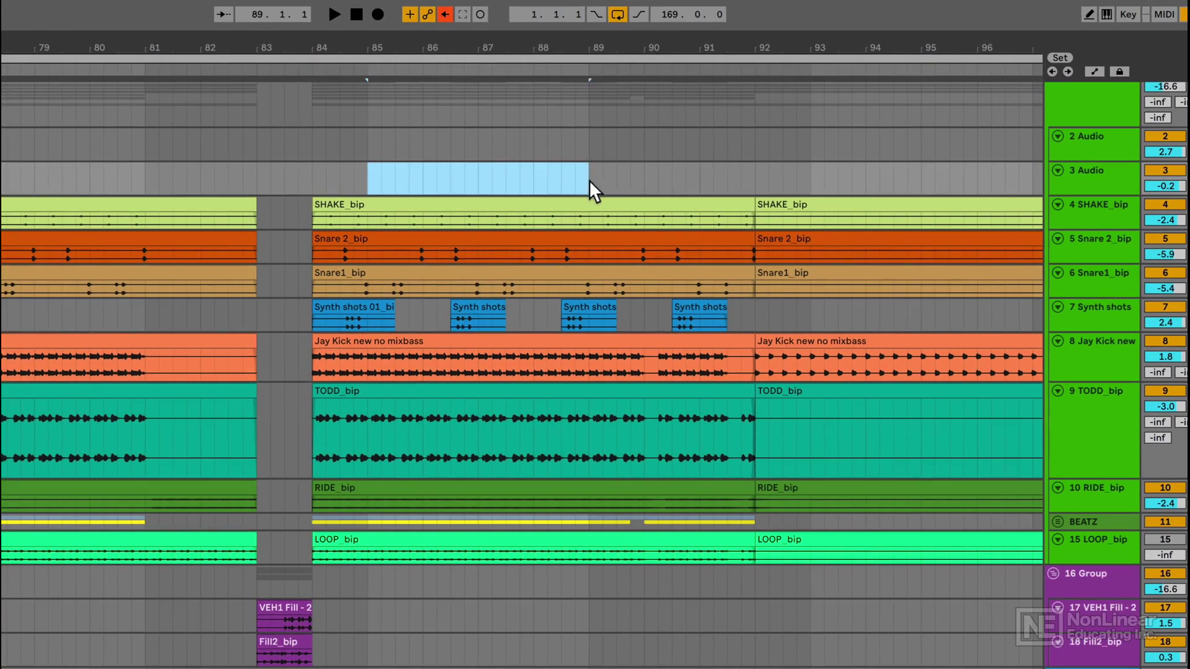
left_click_drag(589, 181, 810, 181)
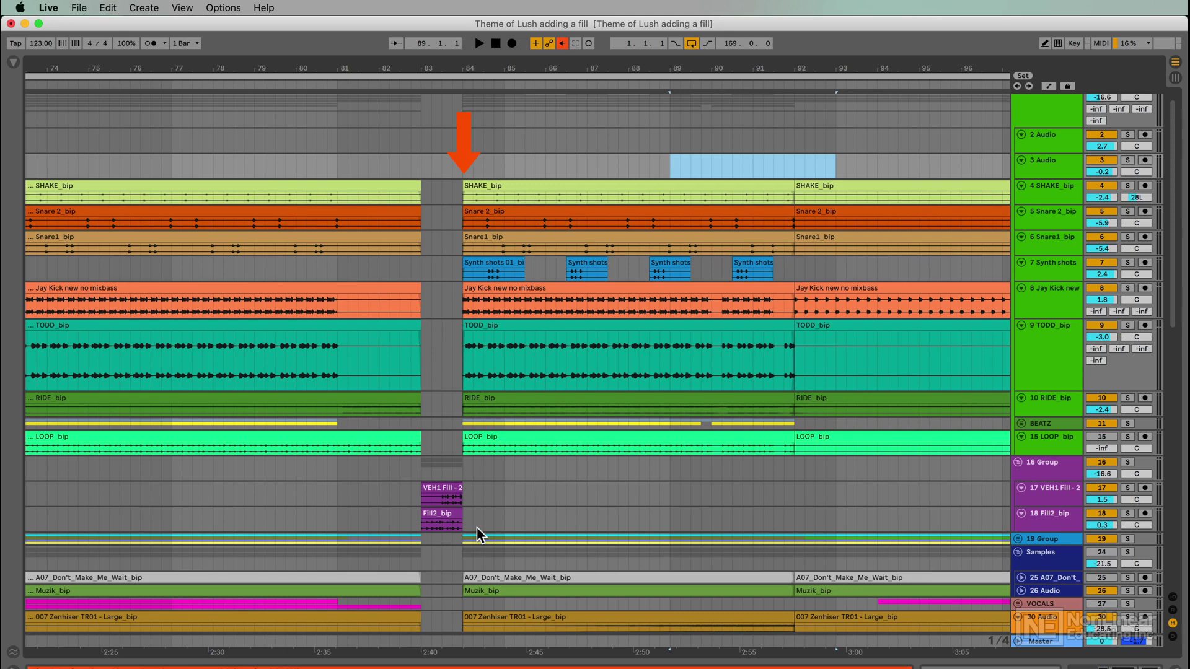
Step: Place a 4/4 time signature change marker at bar 84 from the Create menu
left_click(463, 110)
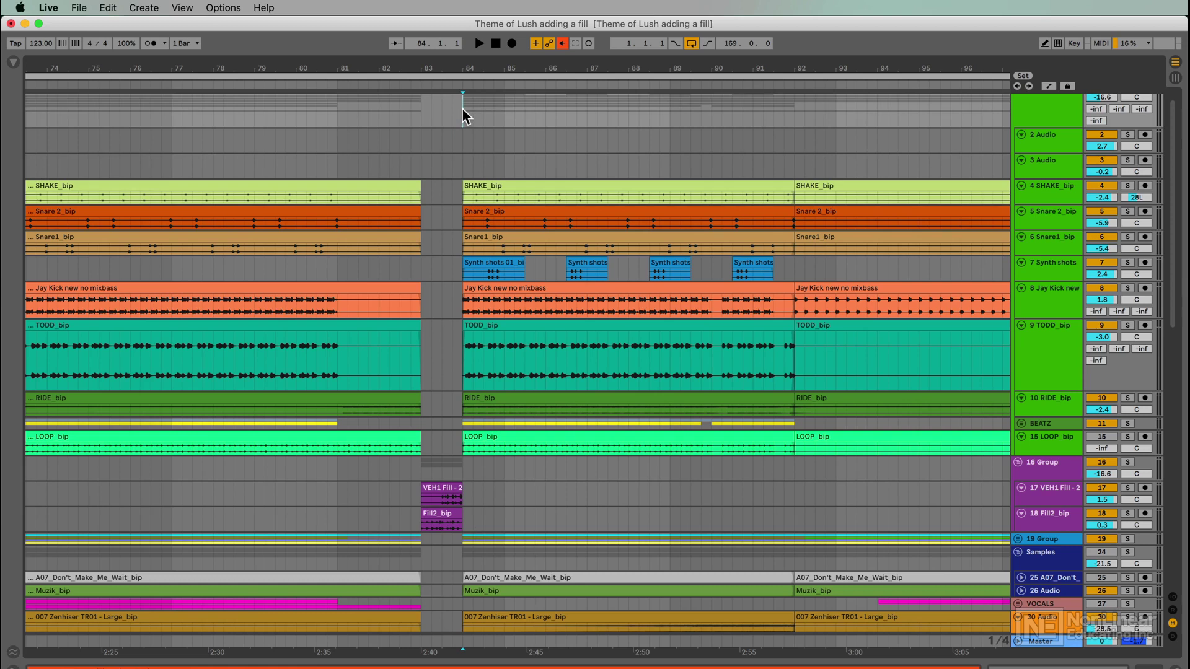
left_click(144, 8)
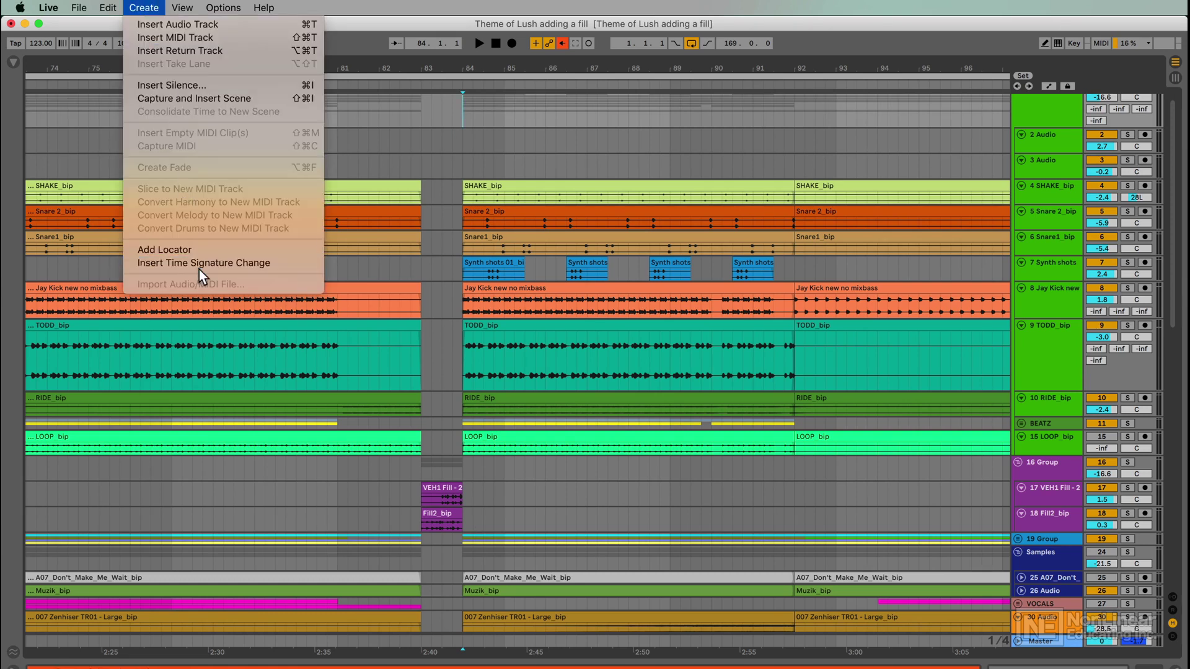
left_click(293, 267)
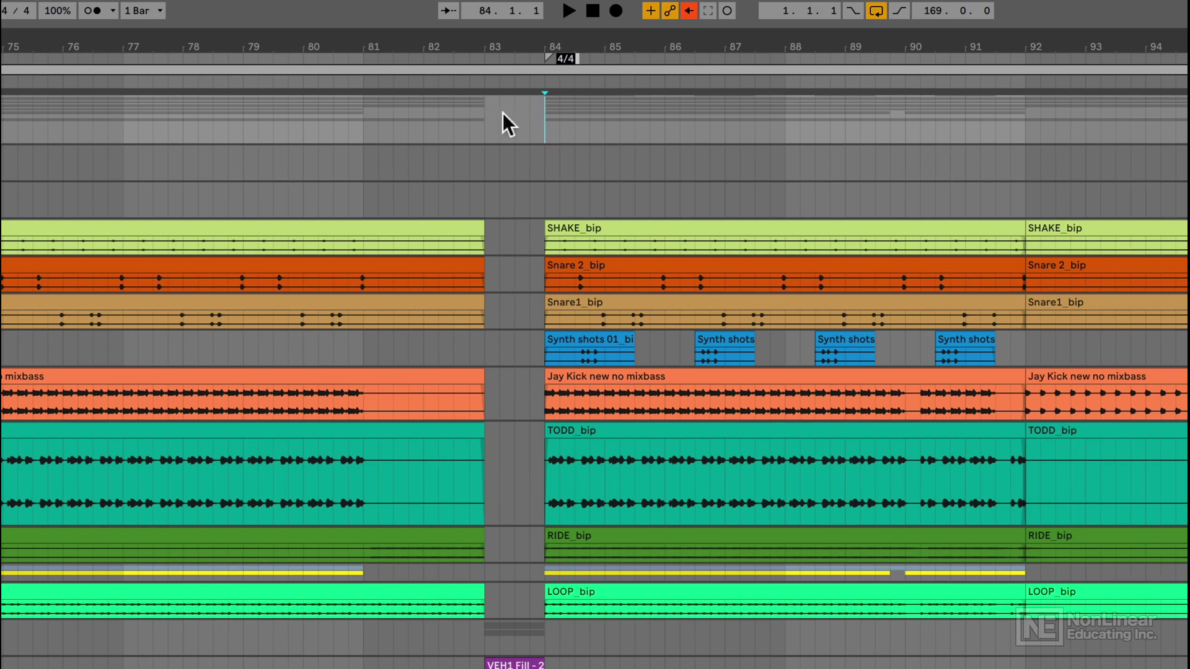
left_click_drag(552, 137, 1021, 126)
left_click(547, 124)
left_click_drag(784, 120, 550, 140)
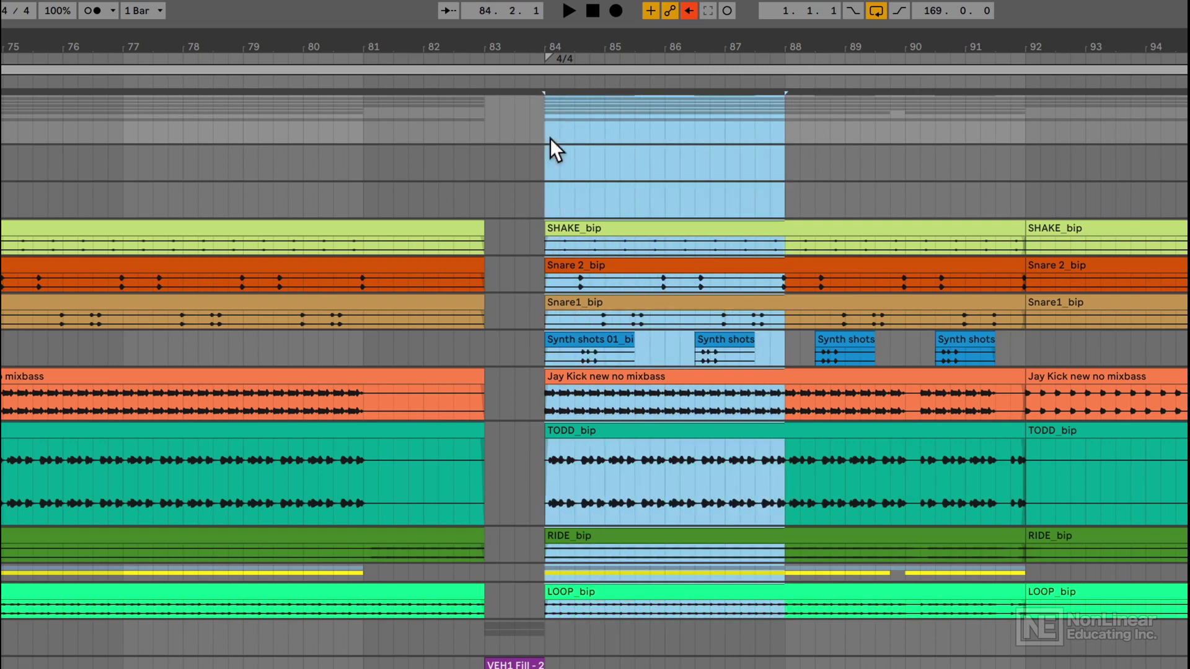
left_click(546, 139)
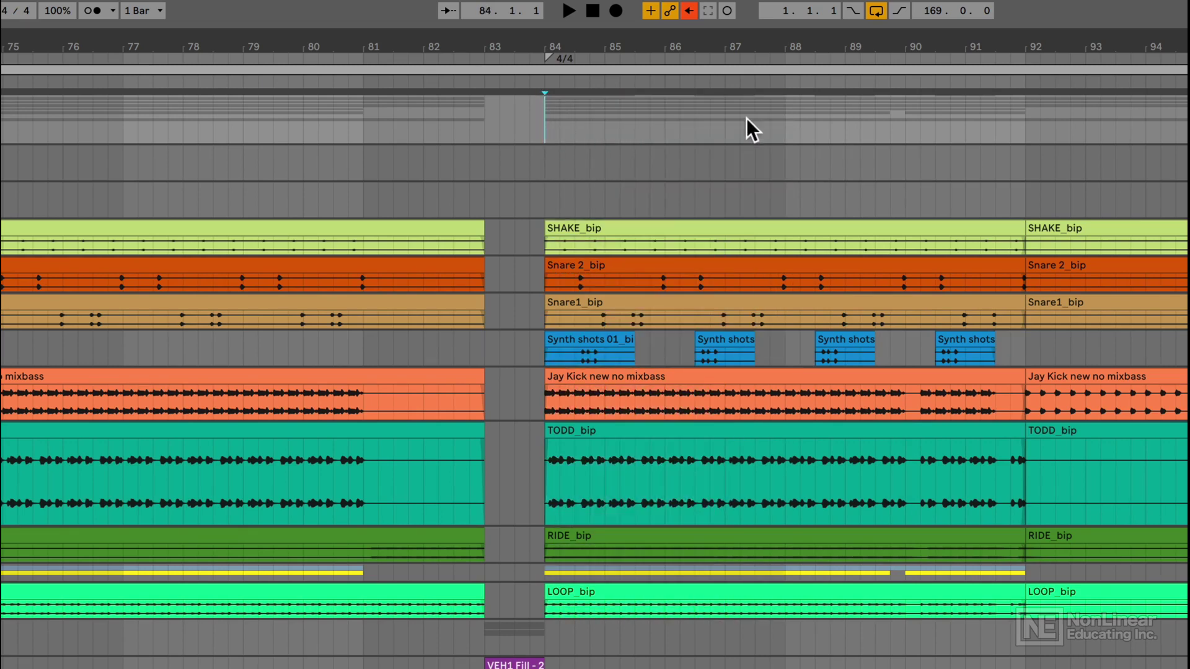
left_click_drag(771, 69, 776, 25)
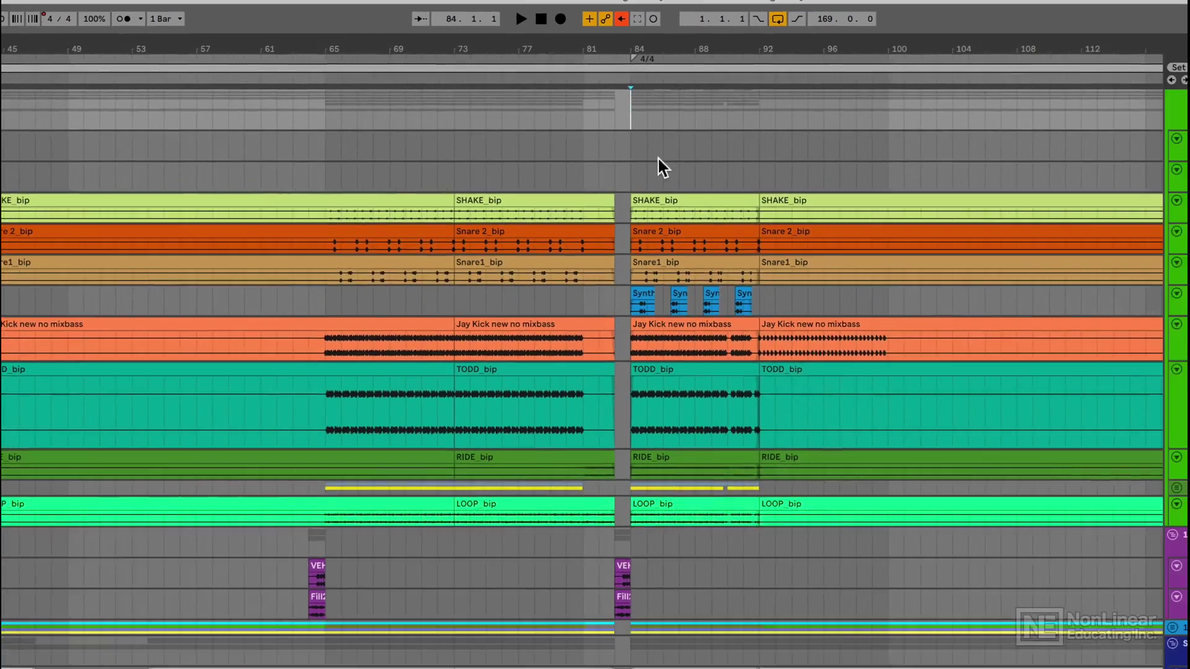